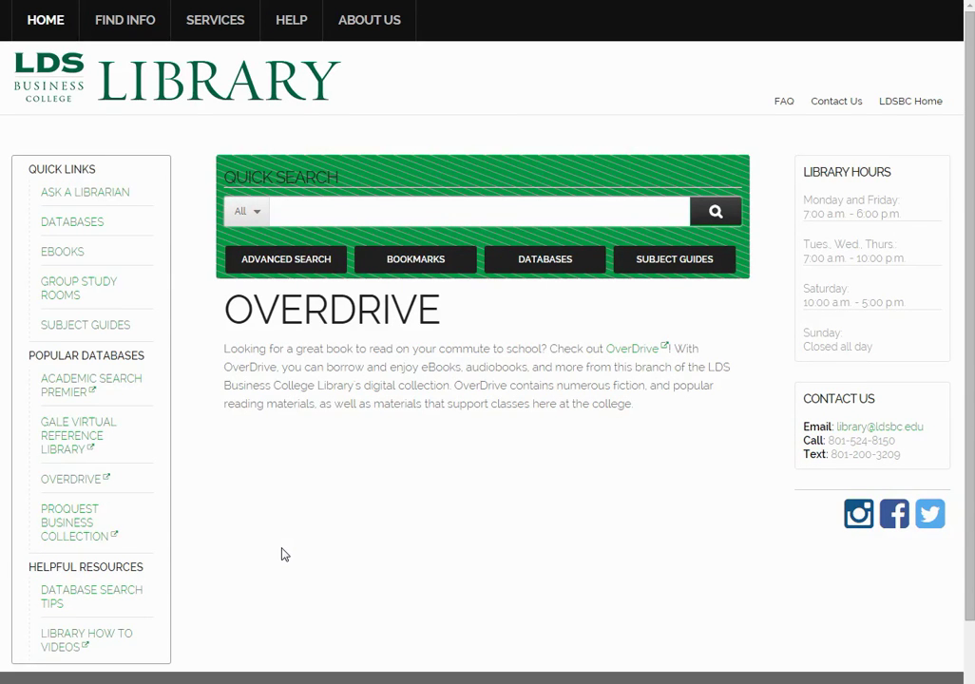
Open the library's Databases page from Quick Links to list databases by subject.
click(93, 228)
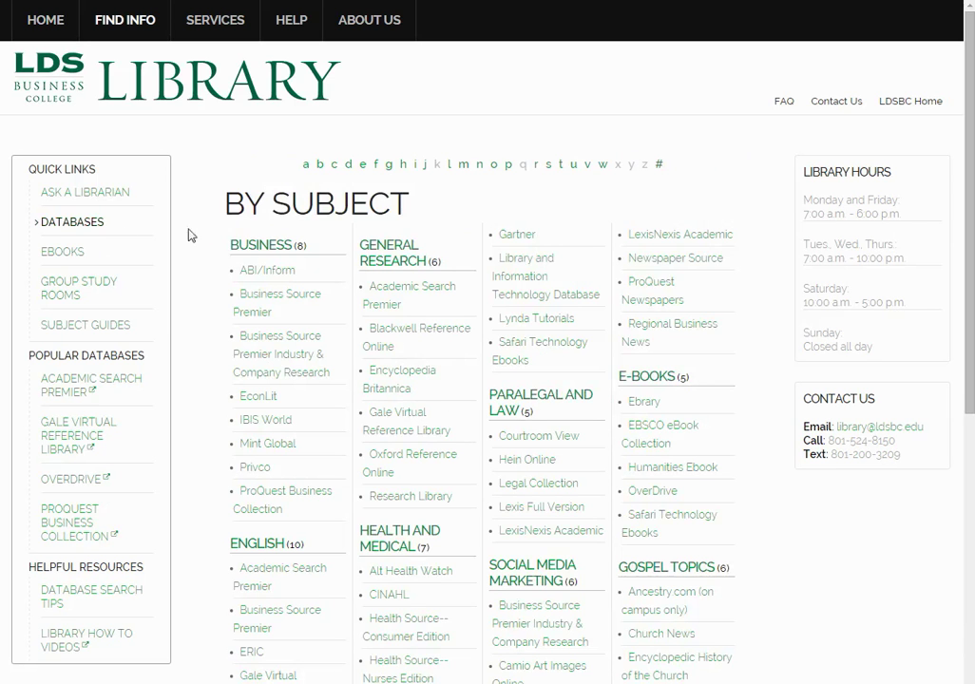
Open ABI/INFORM Complete from the Business list and switch to its Advanced Search form.
click(251, 273)
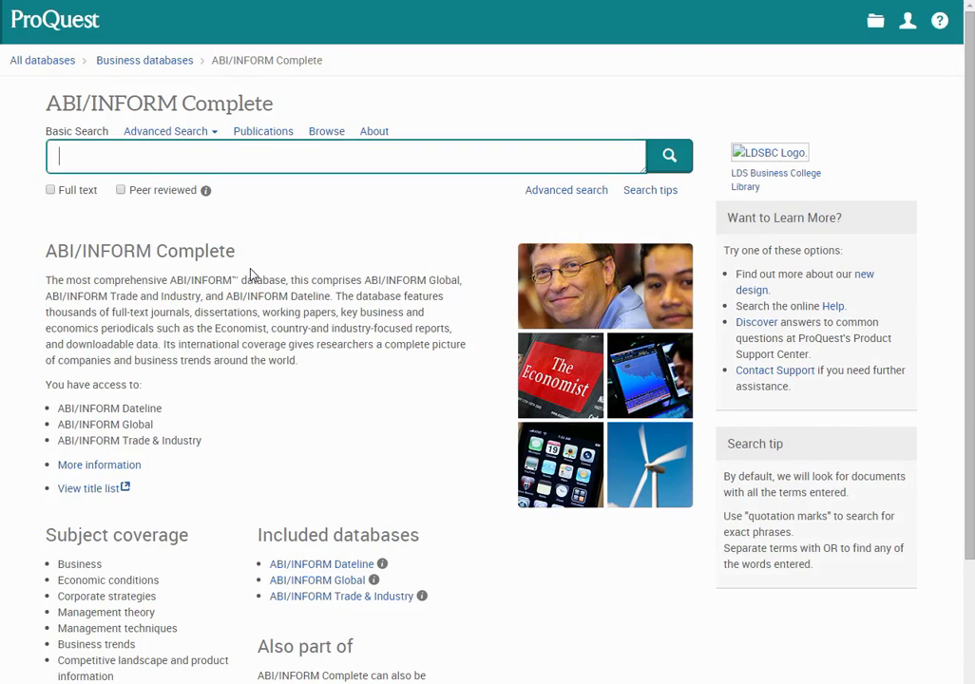
click(161, 142)
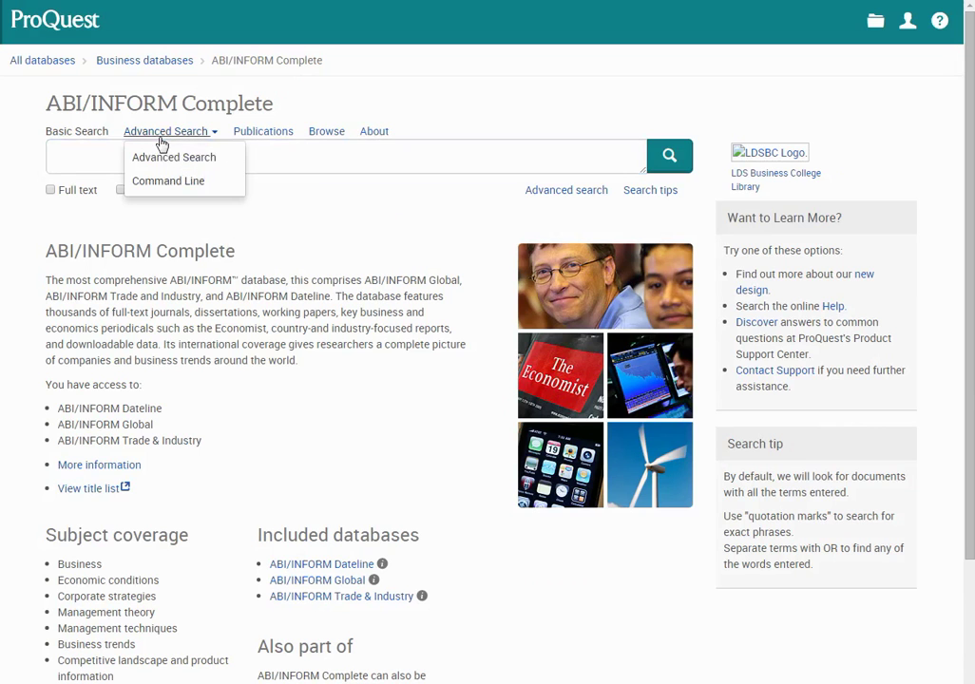
click(160, 157)
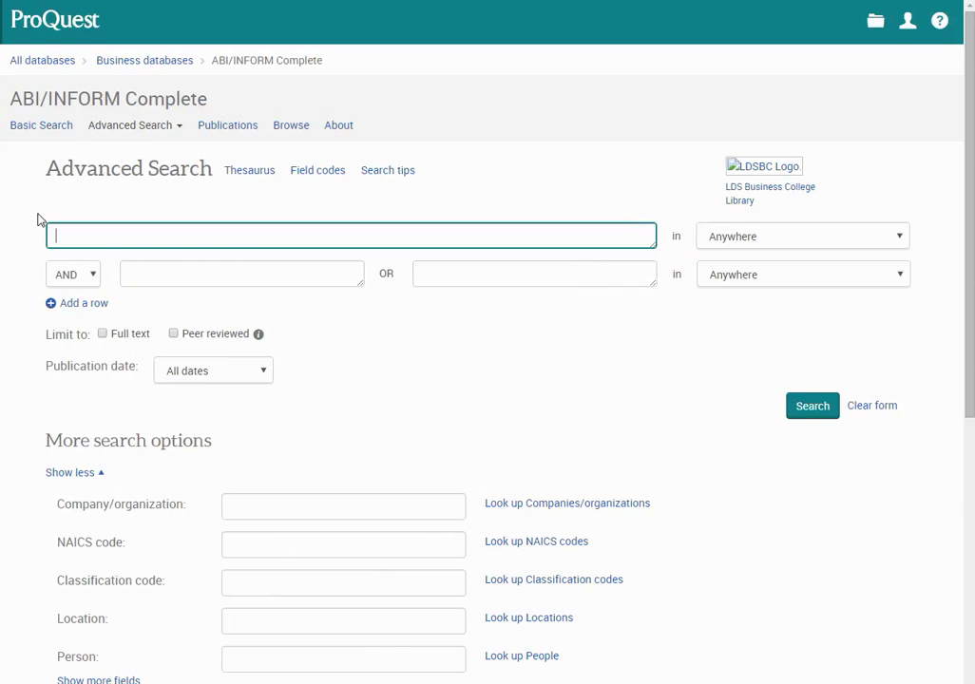
scroll(36, 219, down, 2)
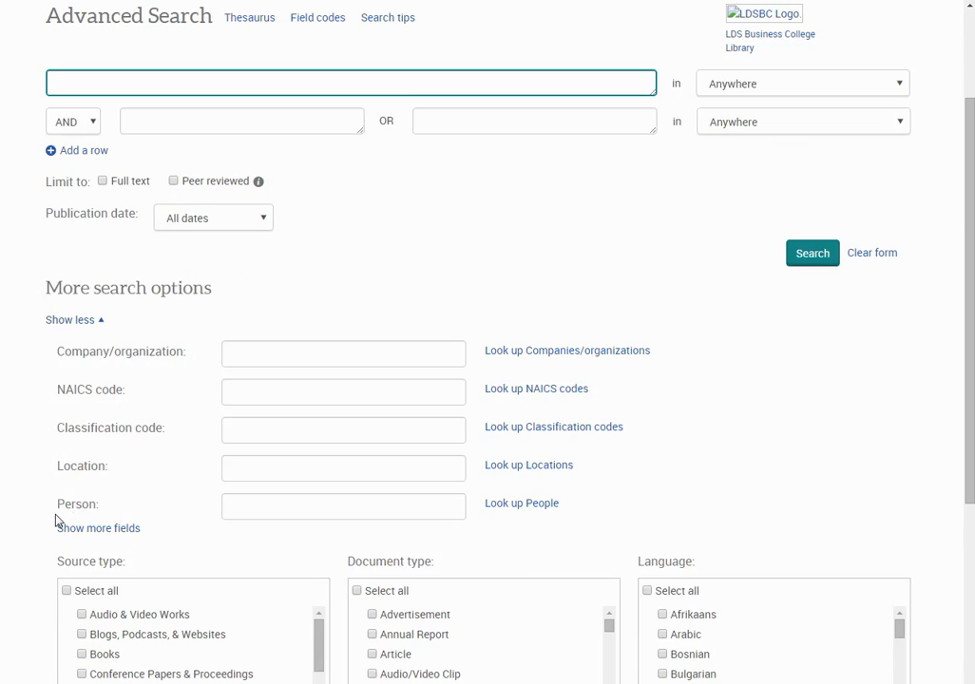
Look up companies beginning with 'New Y' and add NEW YORK & CO as the company criterion.
click(566, 355)
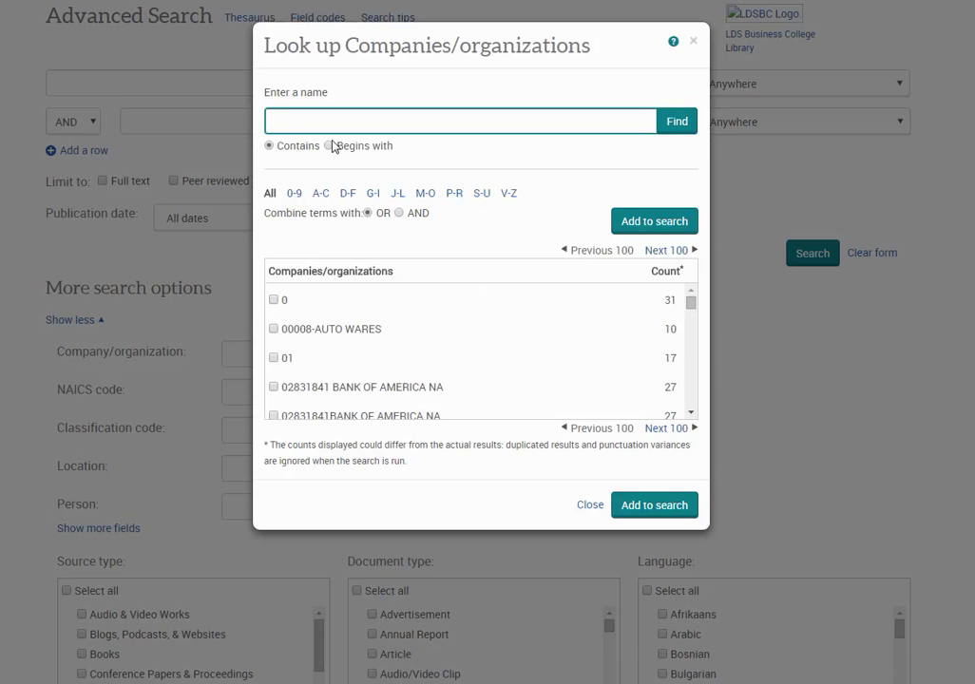
text(New York)
key(Return)
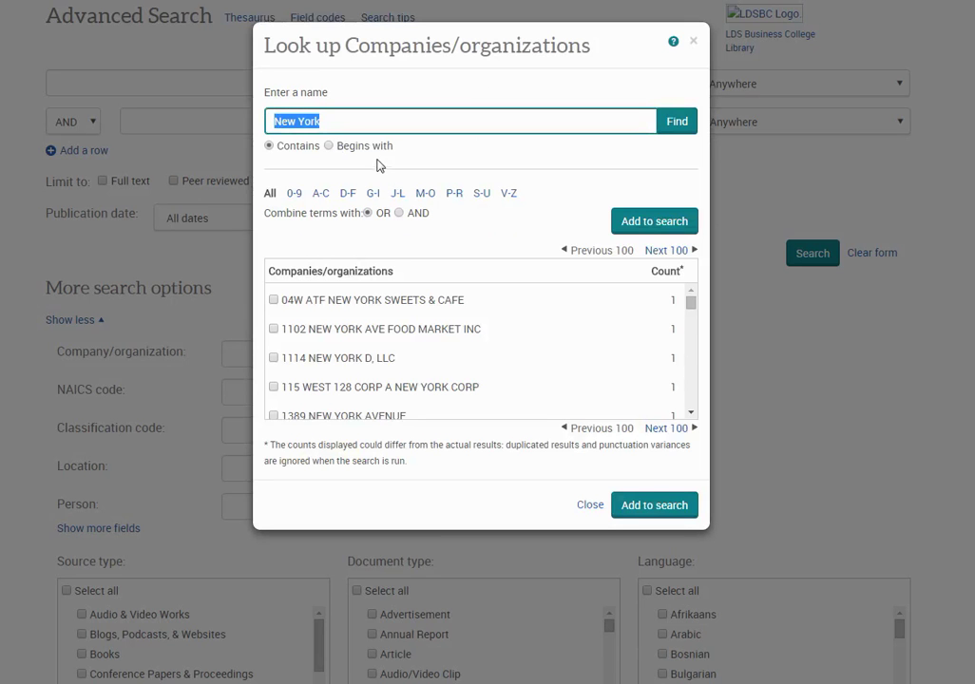
click(333, 149)
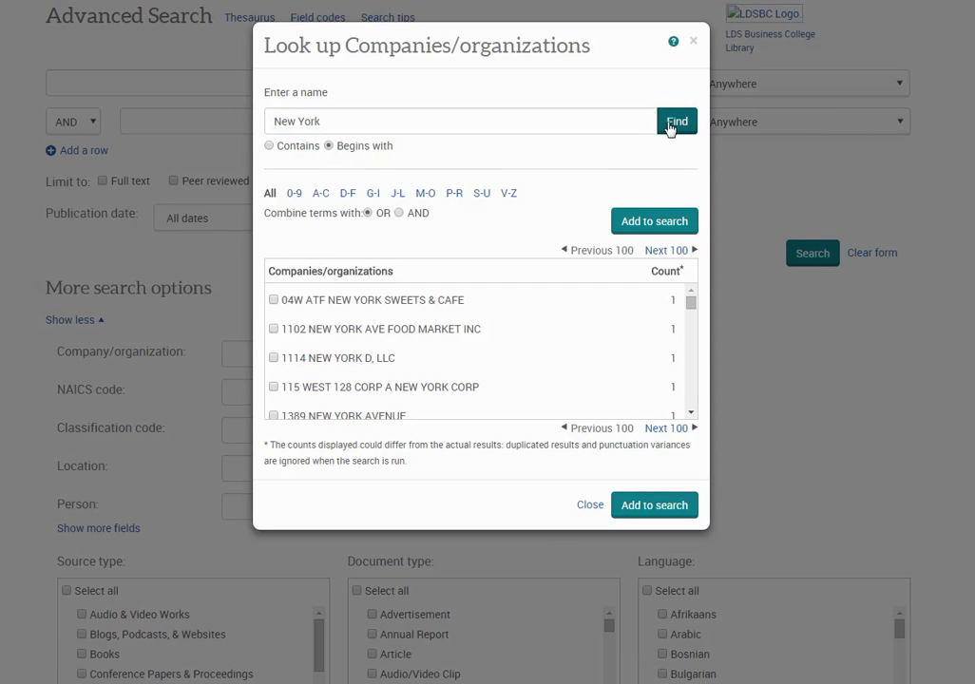
click(670, 127)
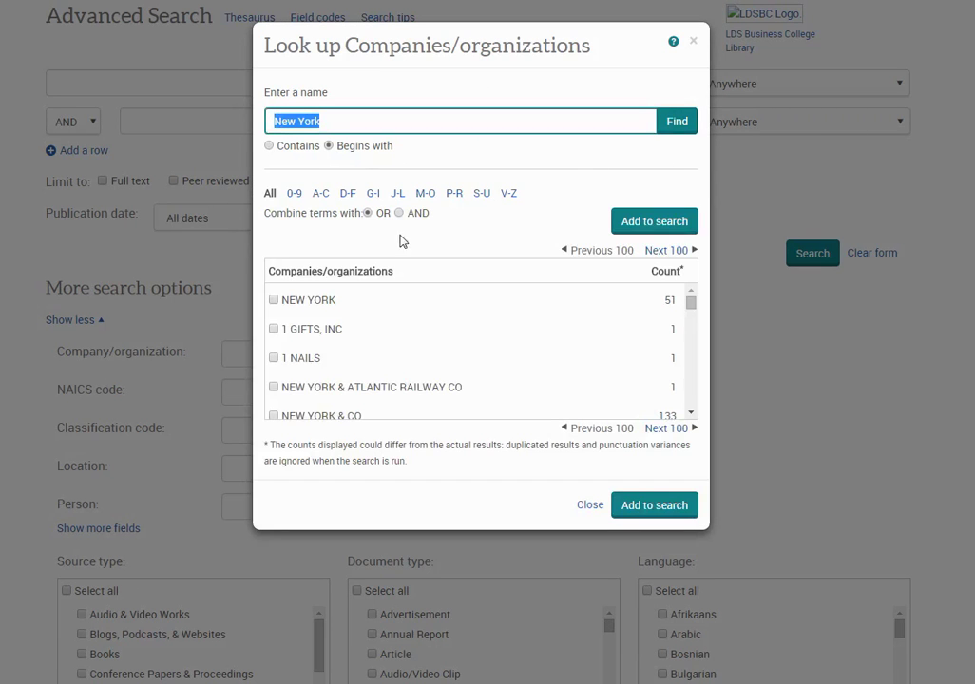
scroll(370, 301, down, 1)
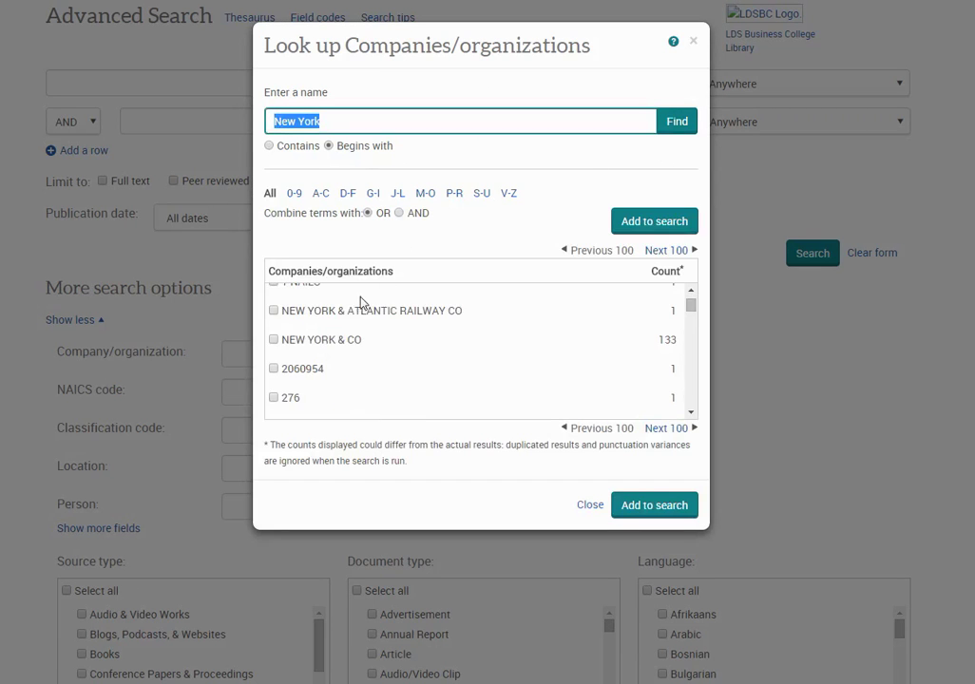
click(275, 340)
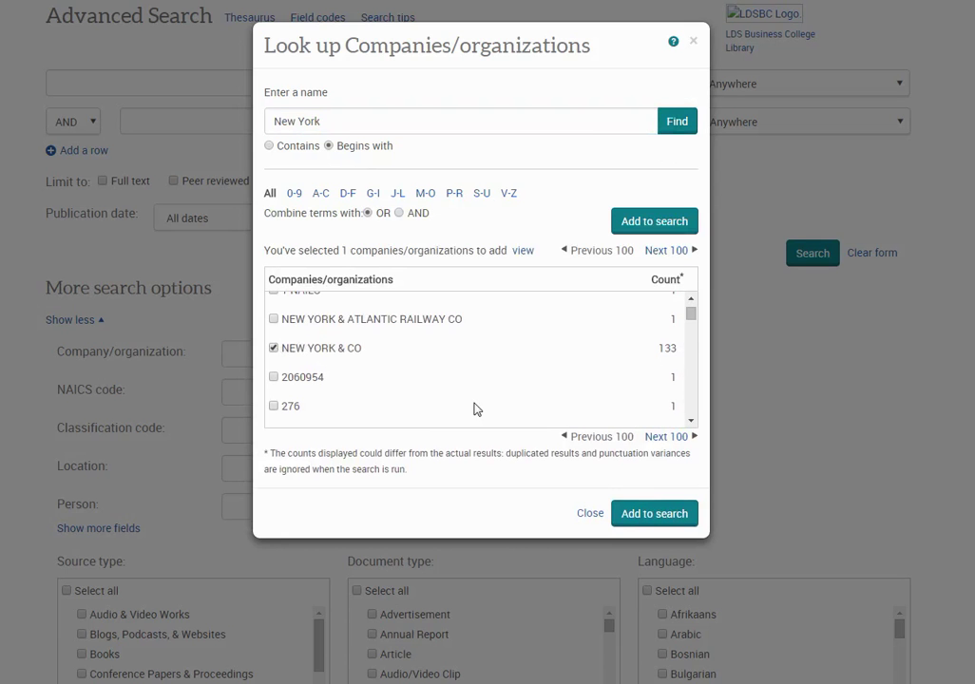
click(687, 516)
scroll(340, 293, up, 1)
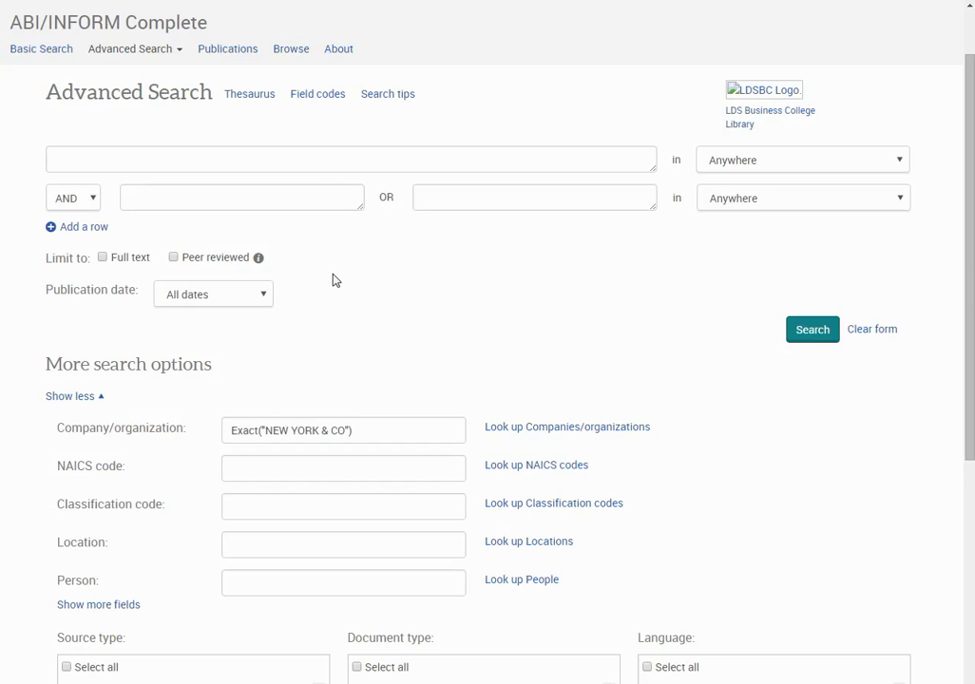
click(77, 162)
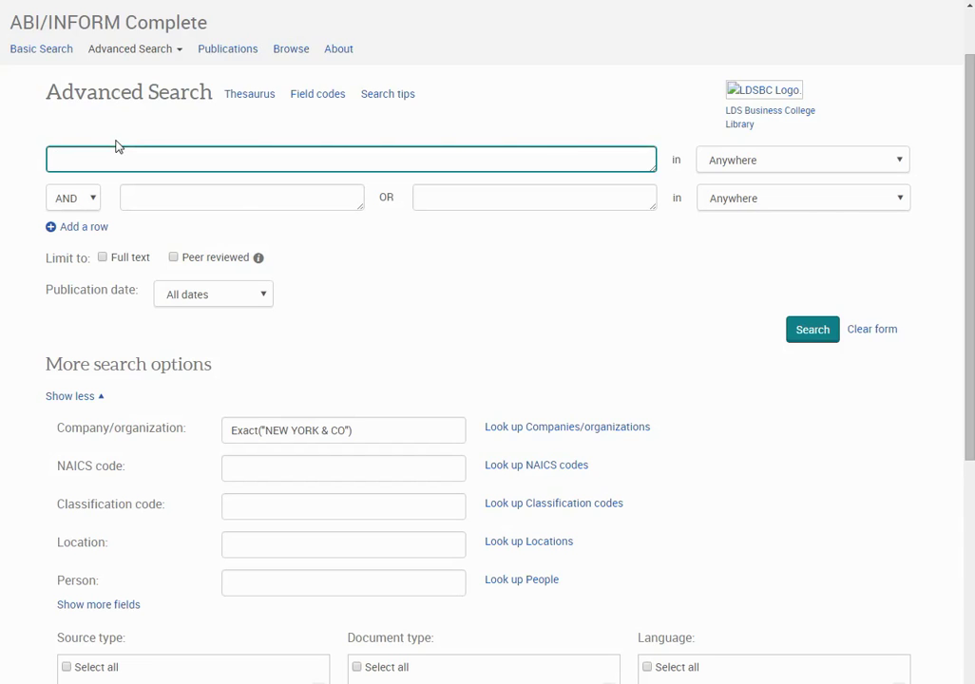
Search for 'quarterly reports' combined with the NEW YORK & CO company limit.
text(quarterly )
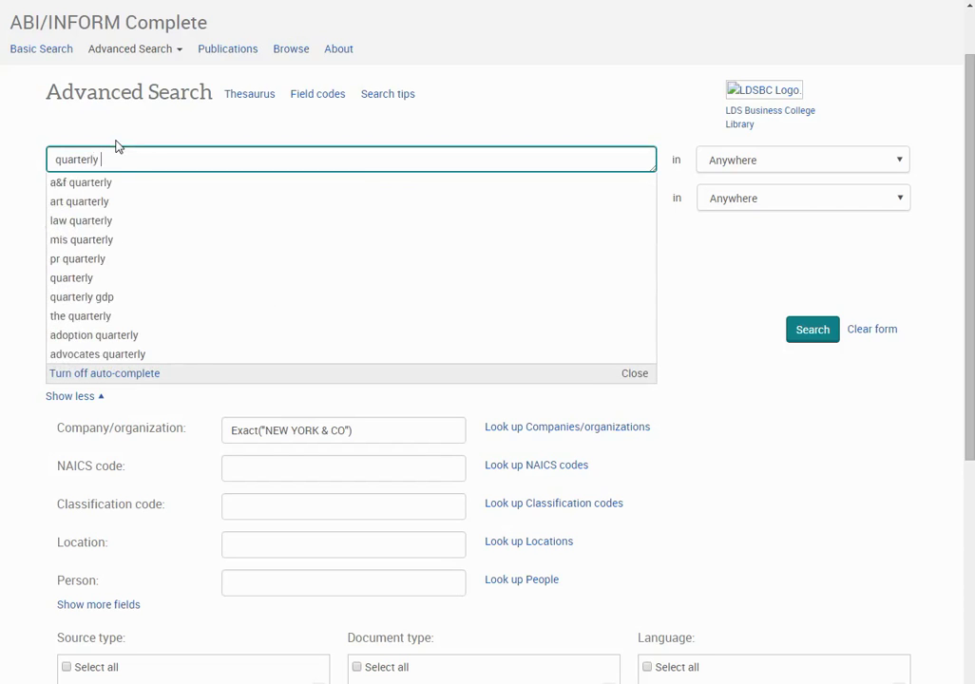
text(reports)
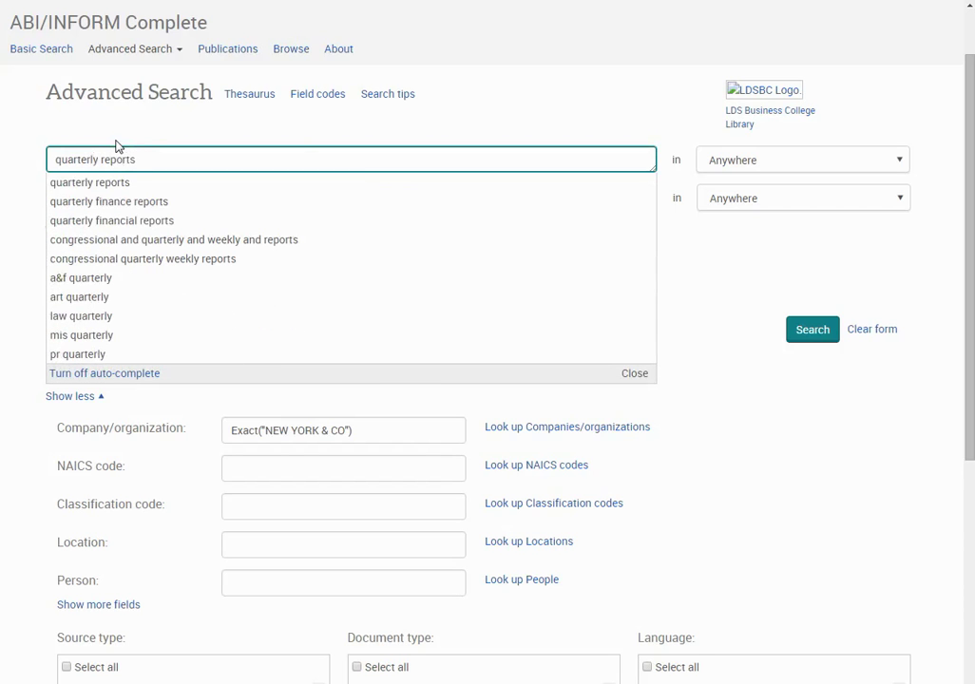
key(Escape)
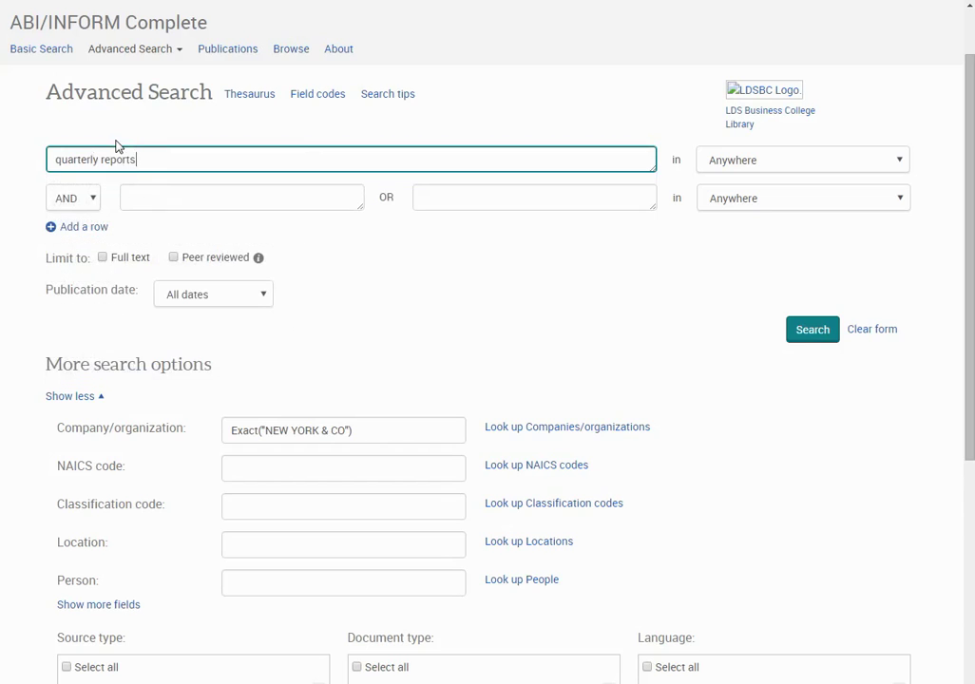
key(Return)
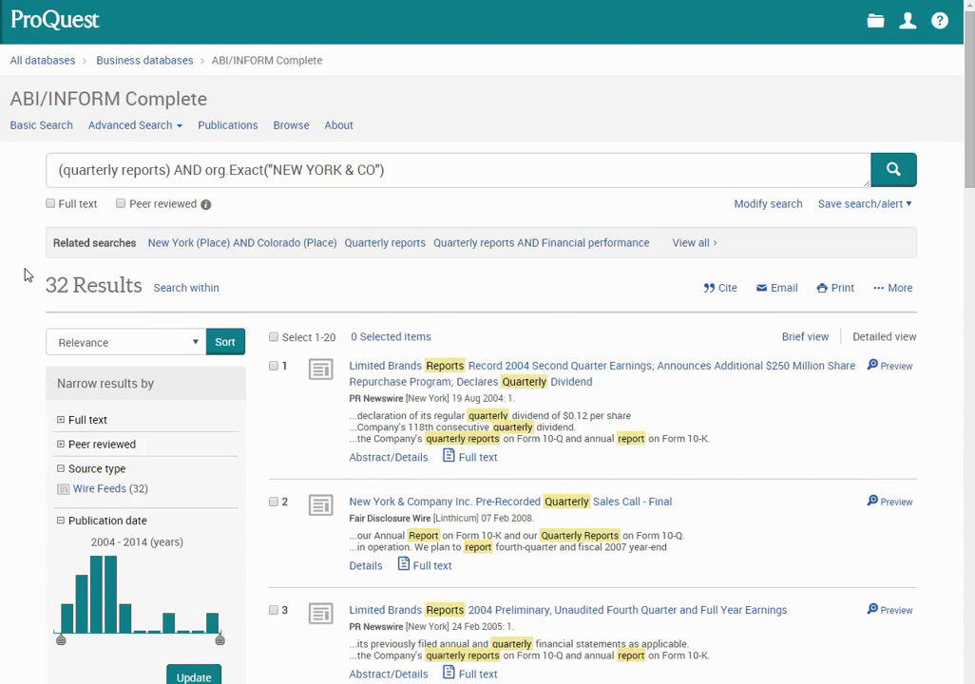
Narrow the 32 results to publication dates 2011–2014, leaving 4.
scroll(26, 270, down, 3)
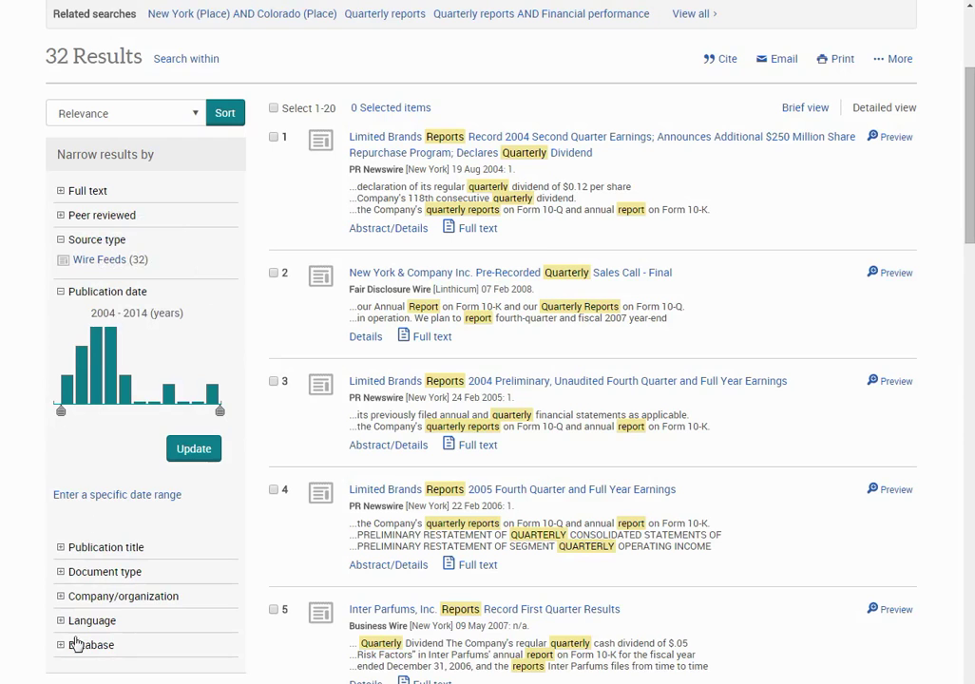
mouse_move(64, 419)
drag(64, 418, 162, 411)
click(181, 447)
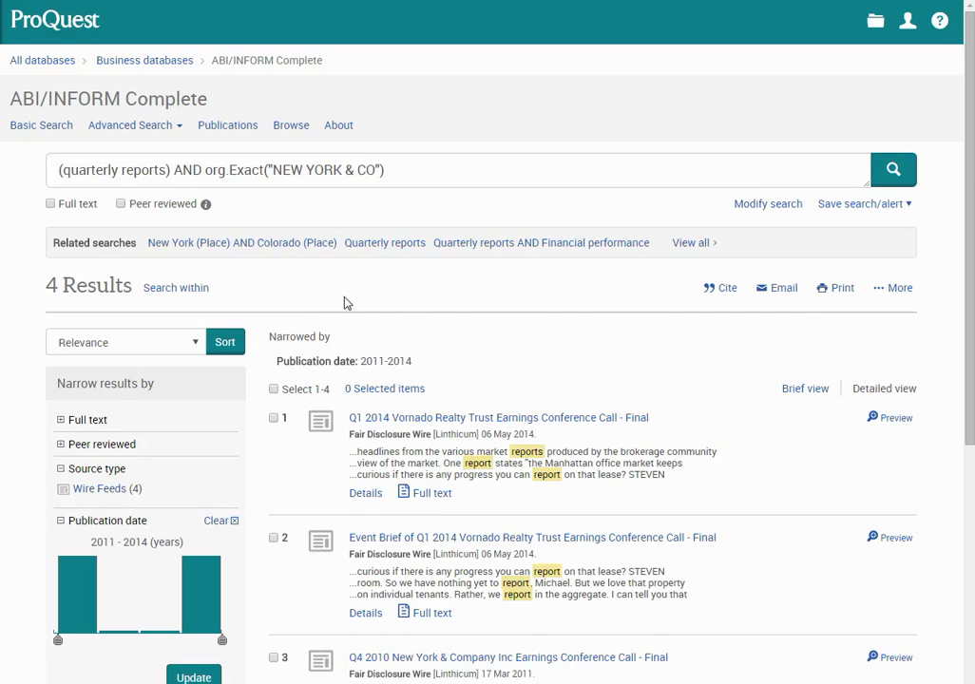
Review the Q1 2014 Vornado Realty Trust earnings call record's details, then return to its full text.
scroll(403, 283, down, 3)
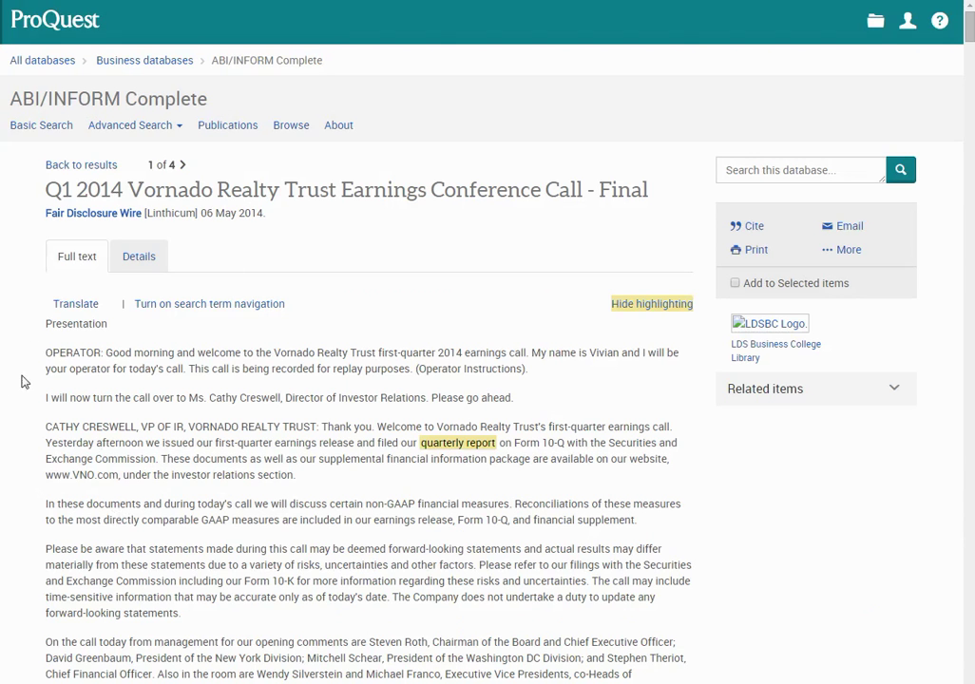
click(127, 258)
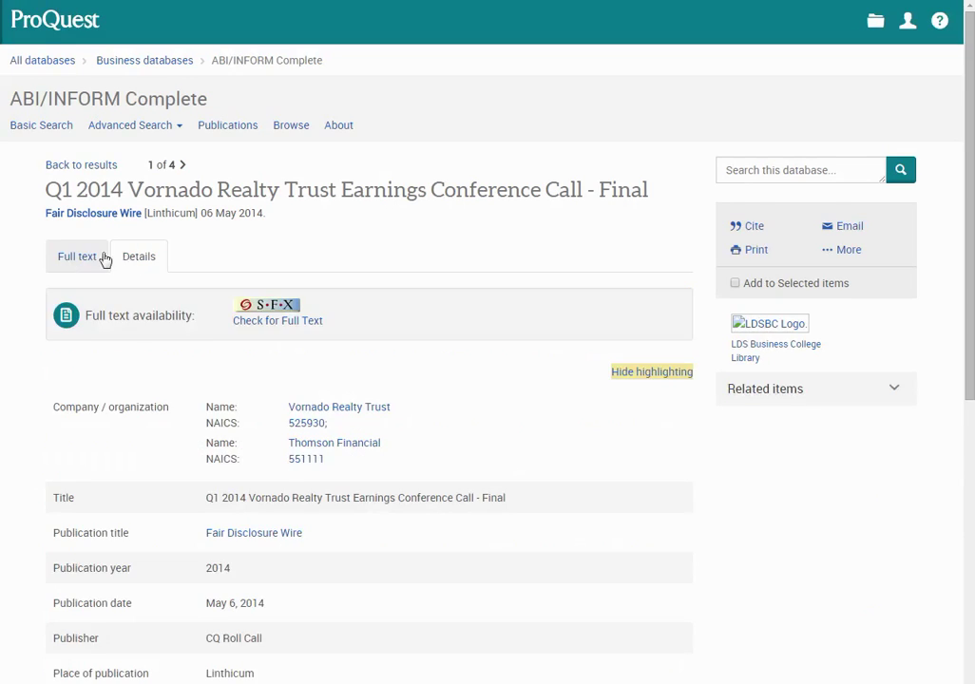
scroll(85, 261, down, 3)
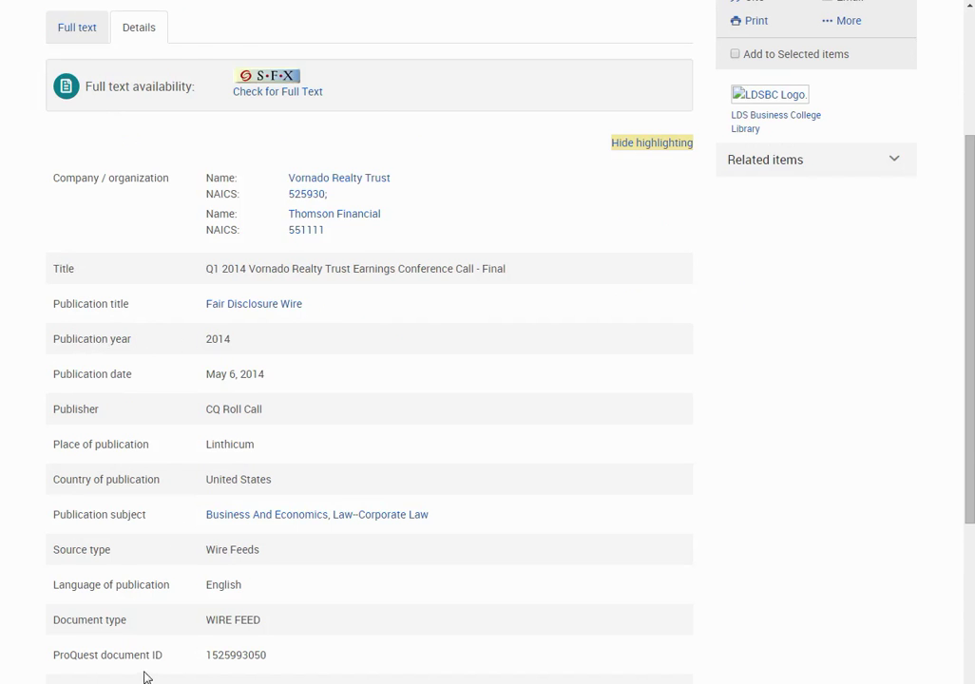
scroll(394, 445, up, 1)
scroll(363, 444, down, 2)
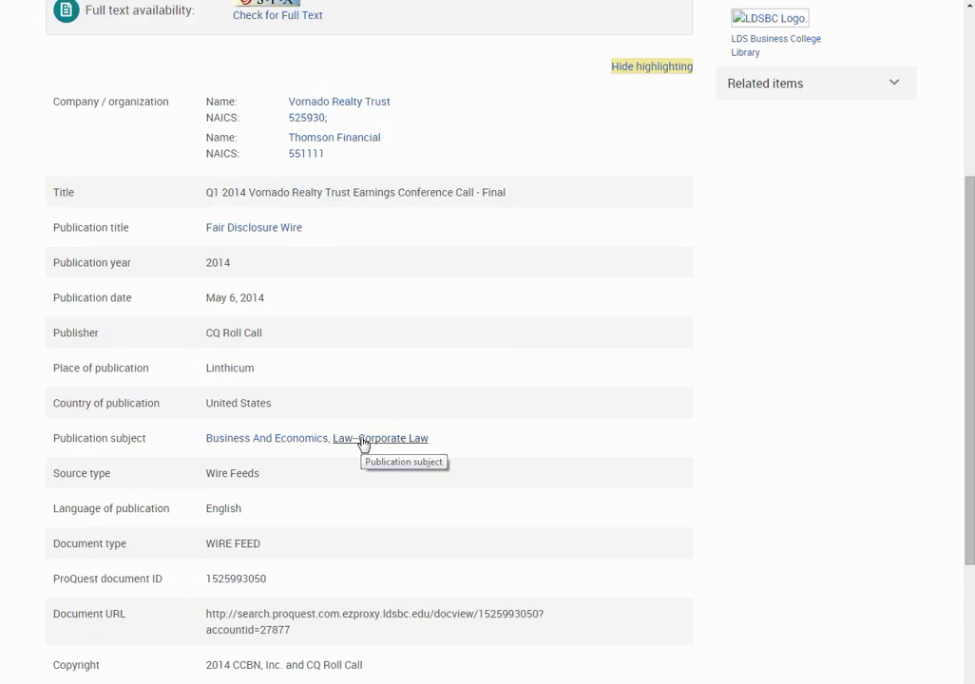
scroll(362, 443, up, 3)
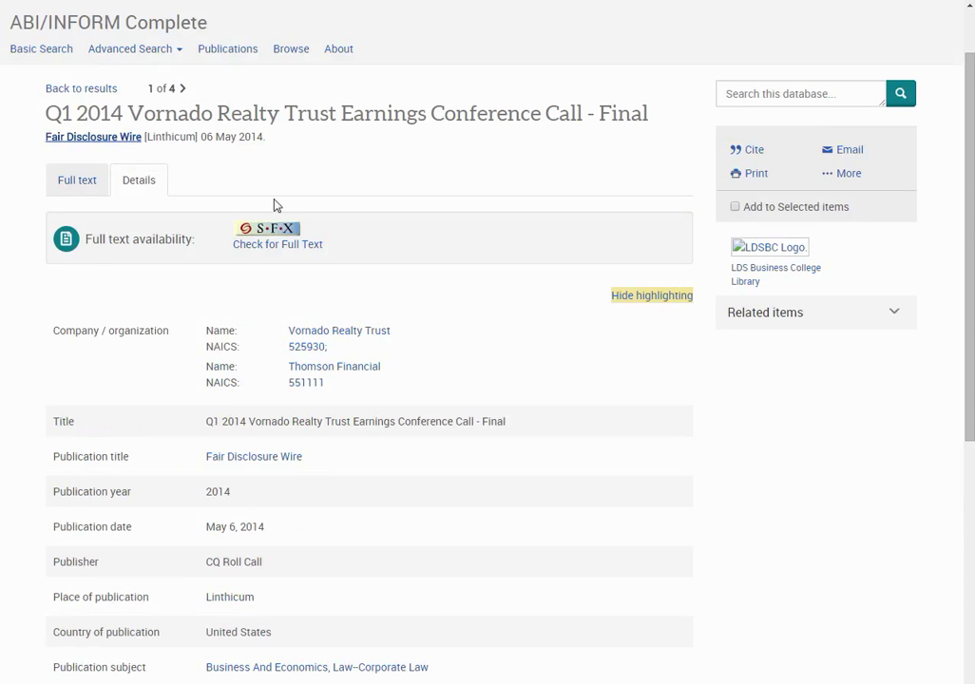
scroll(276, 193, down, 3)
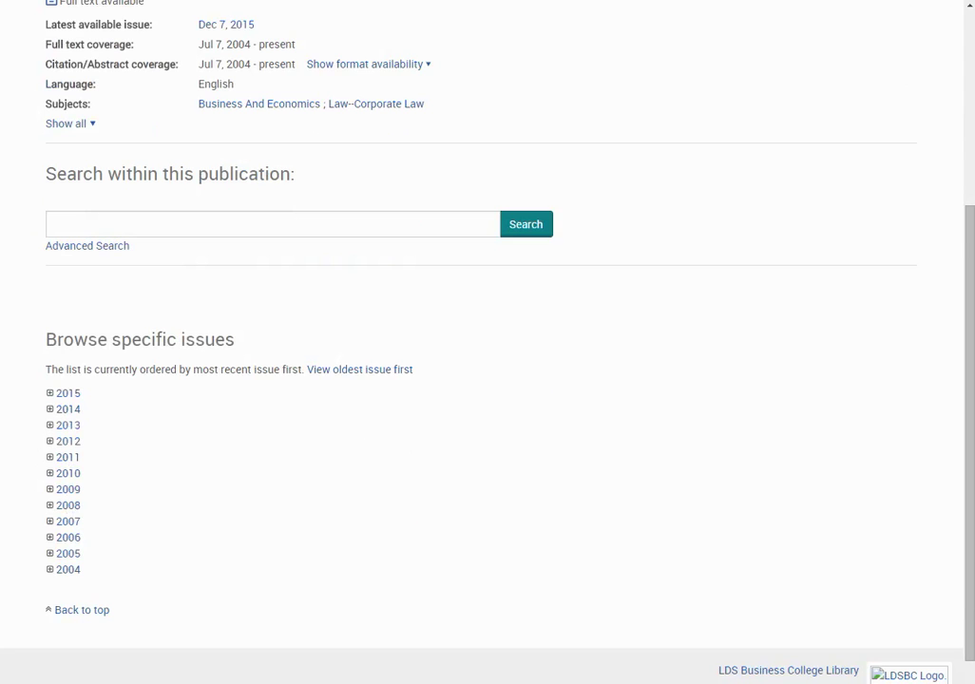
key(alt+Left)
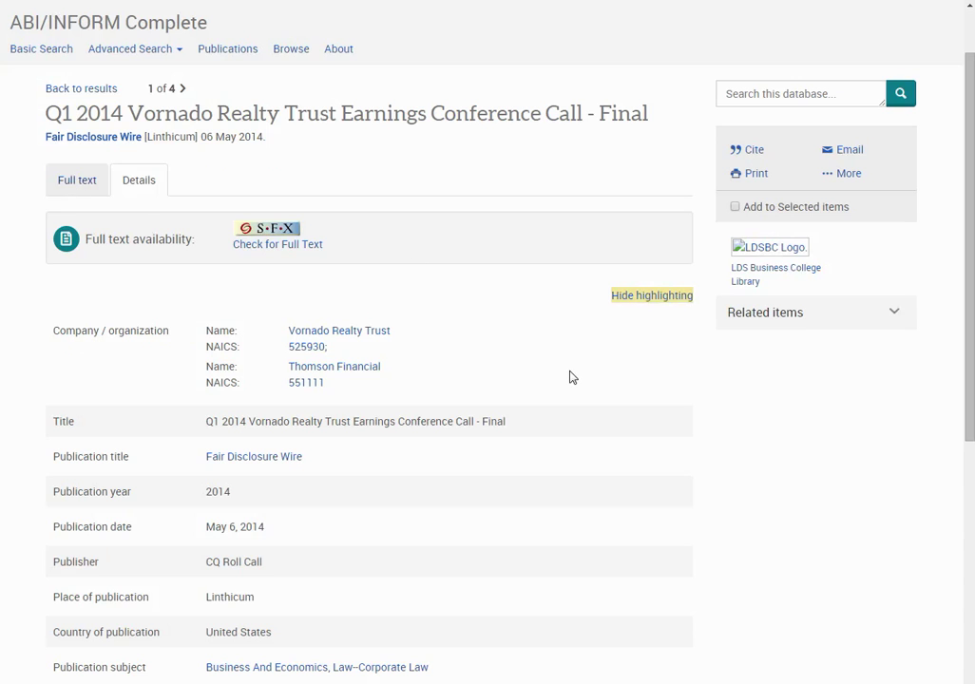
key(alt+Left)
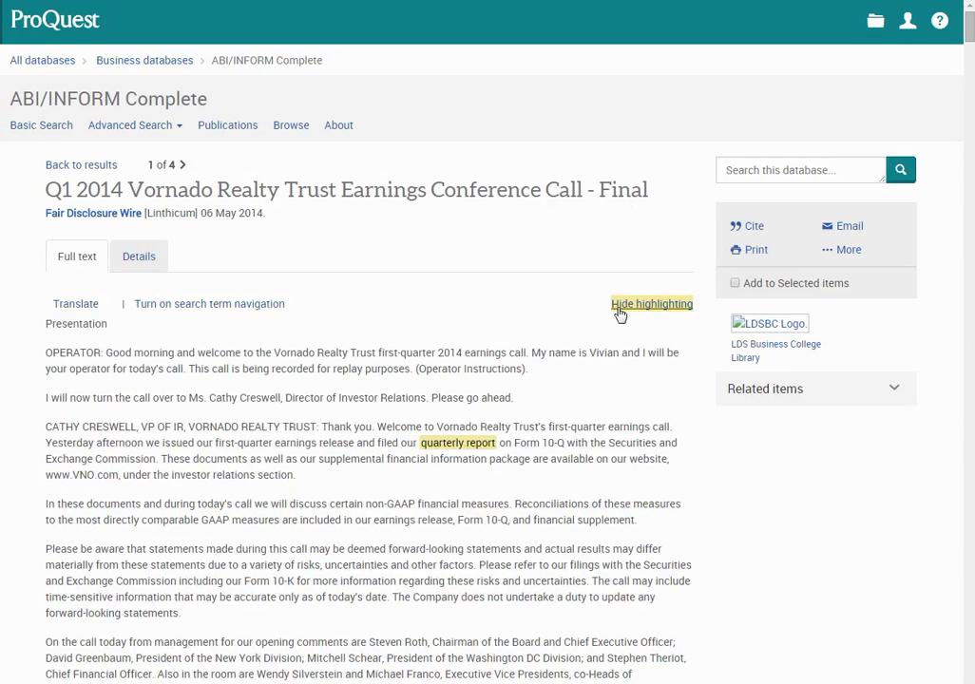
click(620, 312)
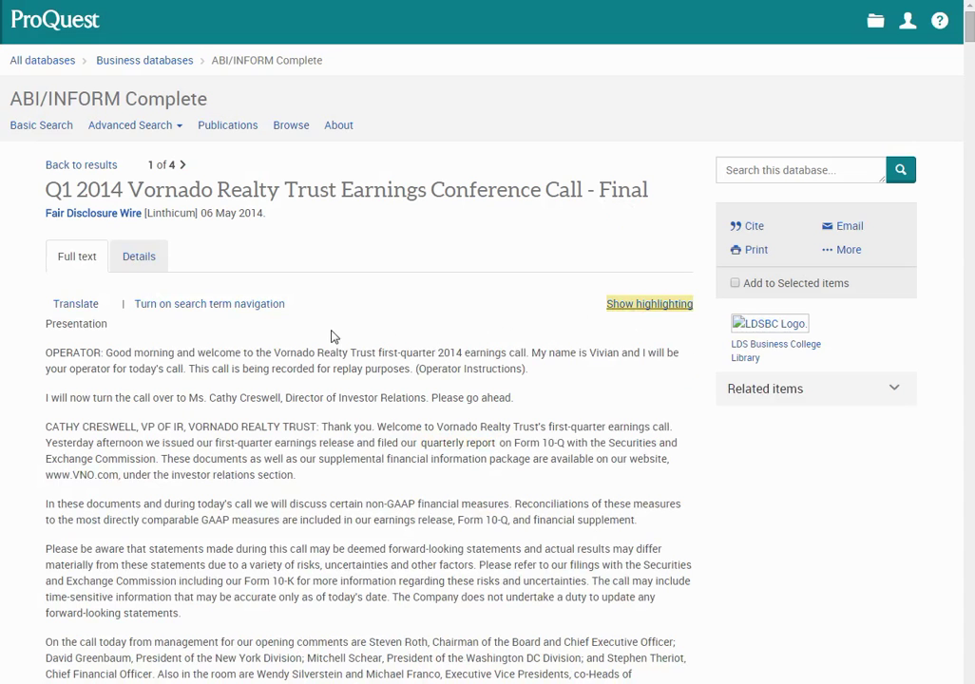
scroll(344, 319, down, 2)
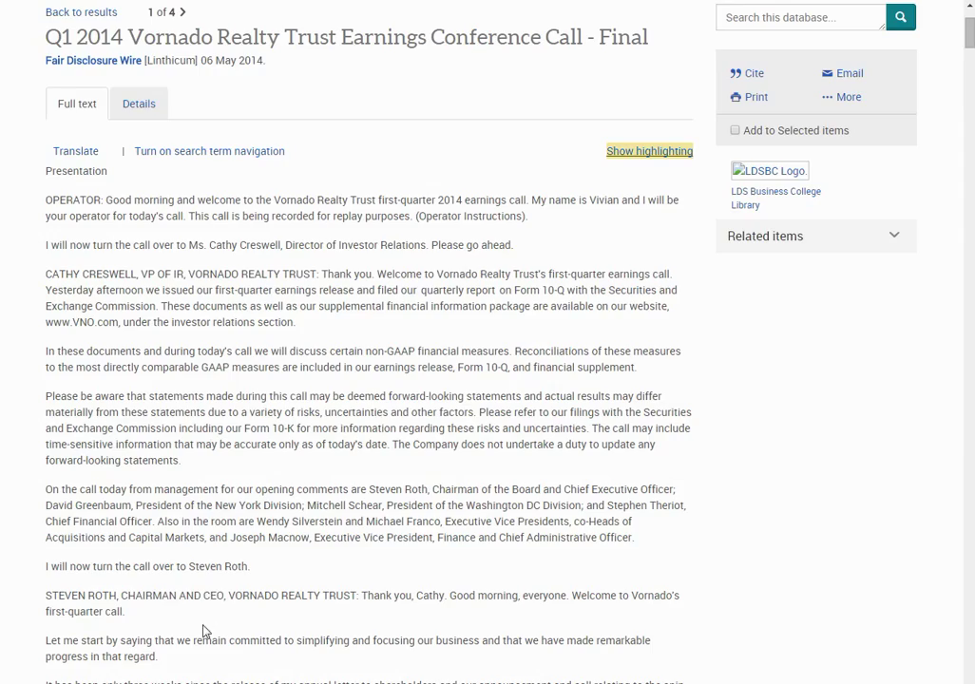
scroll(218, 480, down, 3)
scroll(215, 499, down, 2)
scroll(211, 504, up, 7)
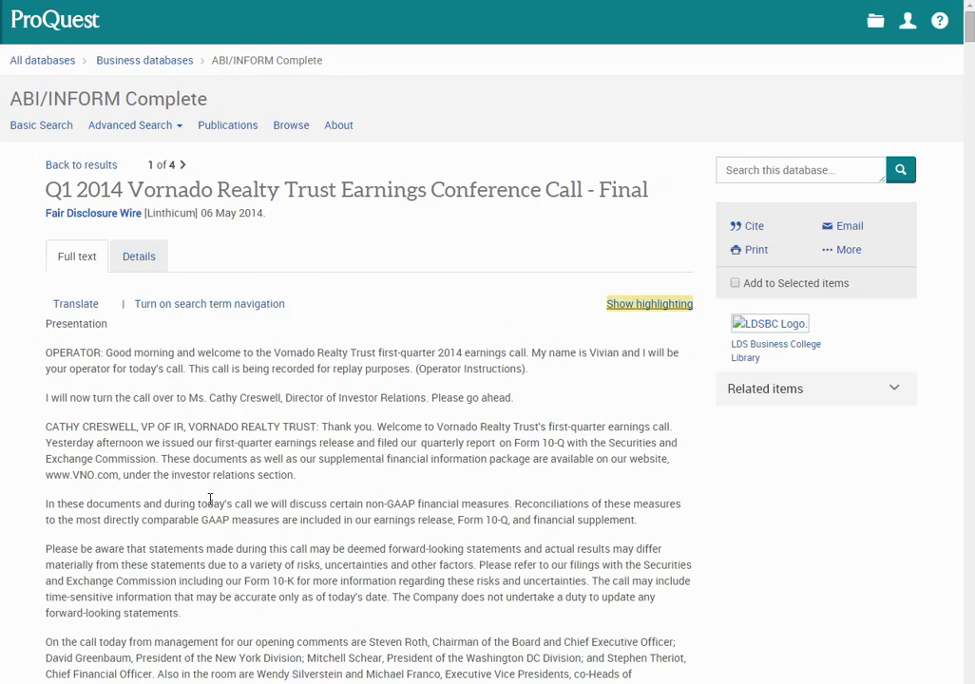
click(622, 306)
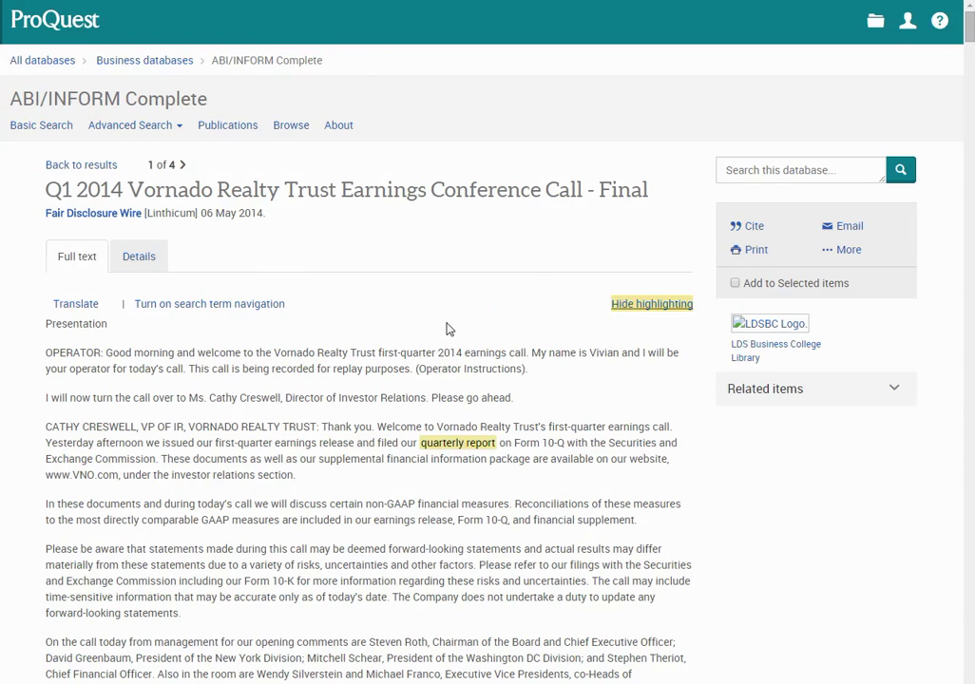